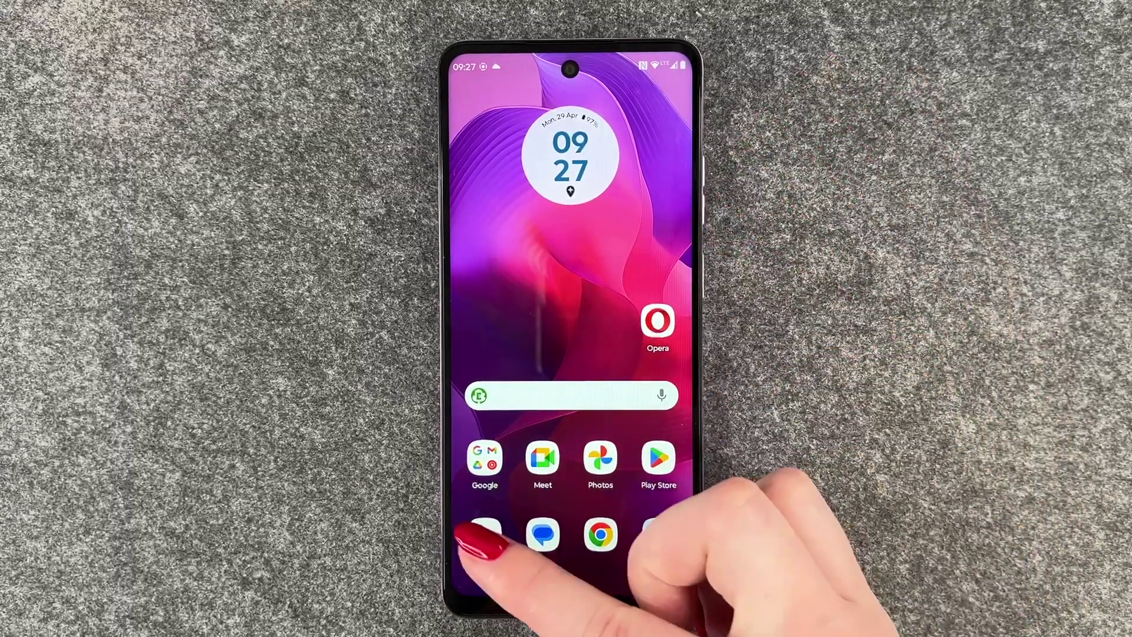
Launch Phone and go through Settings and Calling accounts to the congstar account's call settings.
click(485, 534)
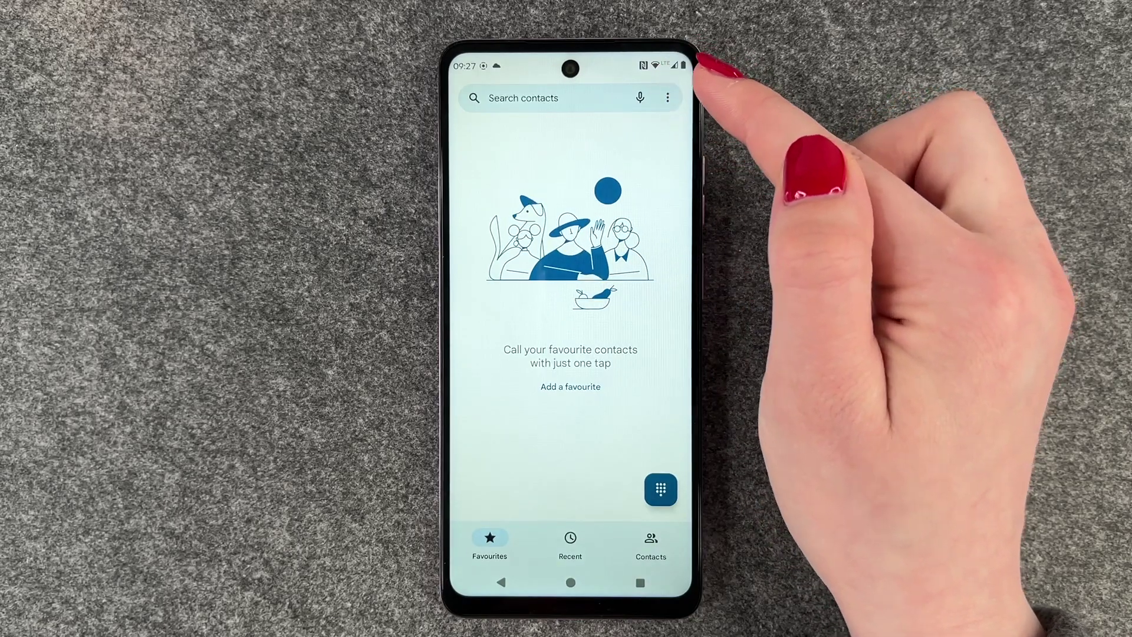
click(670, 98)
click(590, 130)
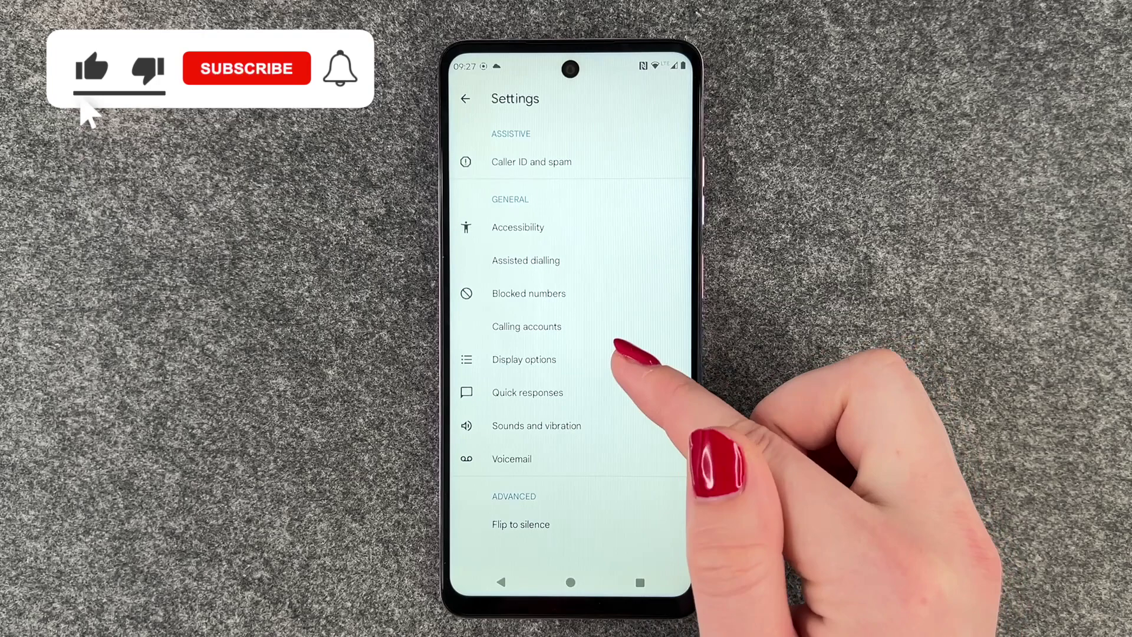
click(619, 331)
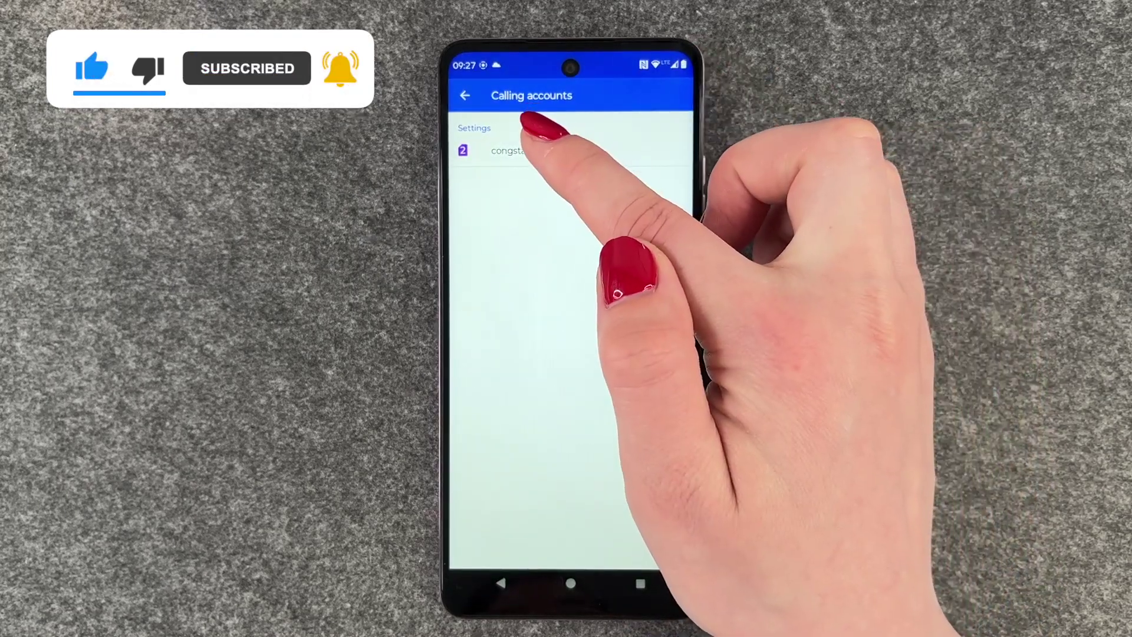
click(518, 150)
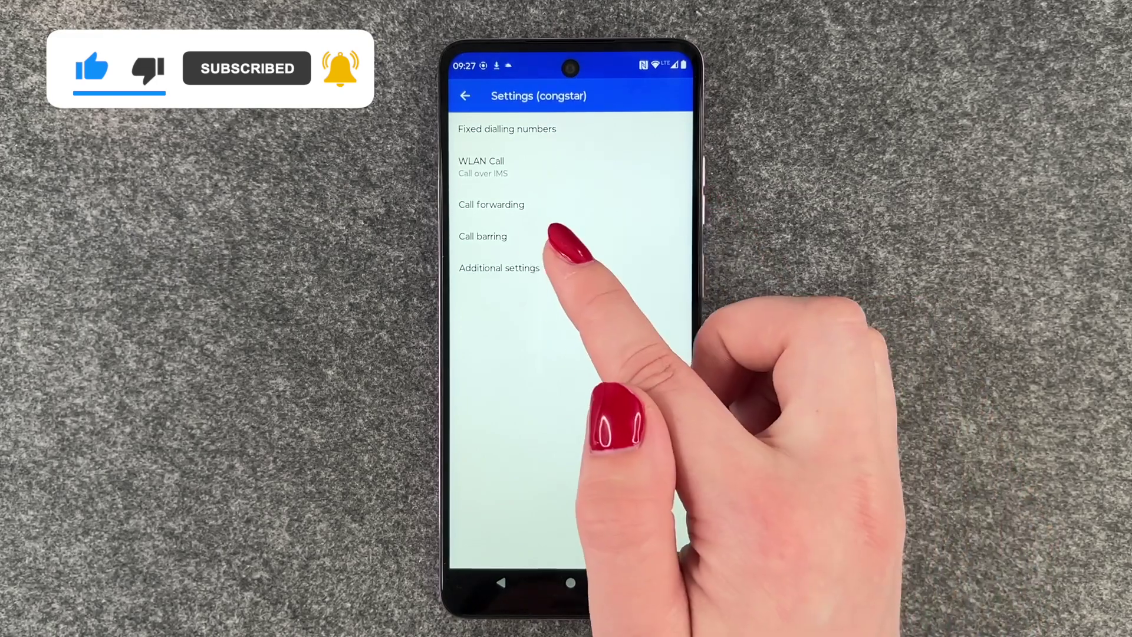
Set Caller ID under congstar's Additional settings to Hide number.
click(544, 267)
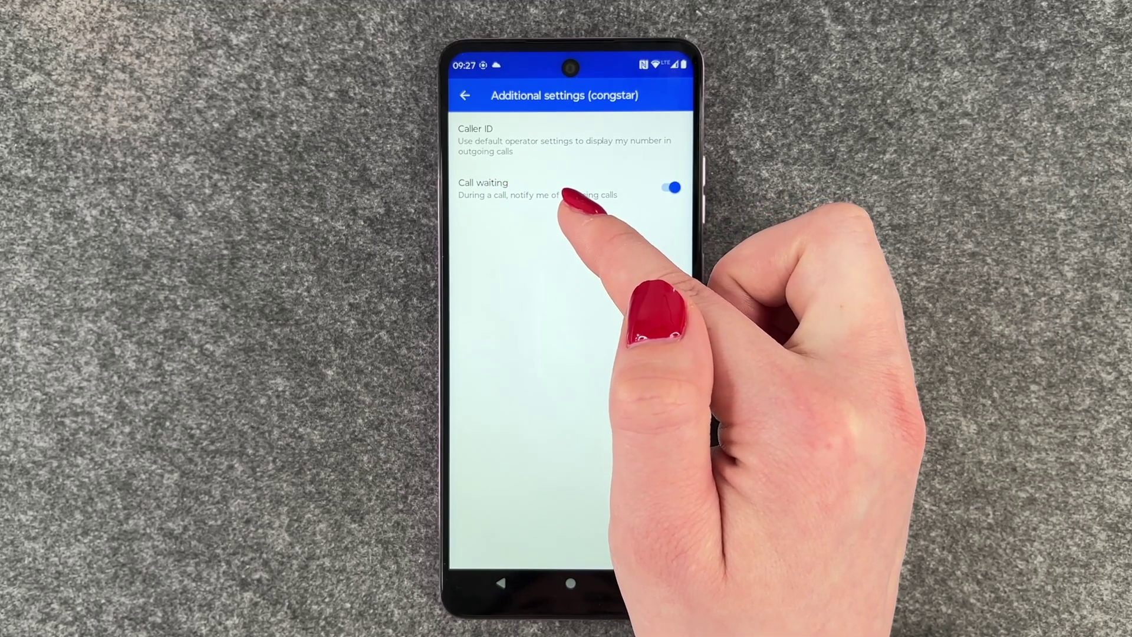
click(531, 137)
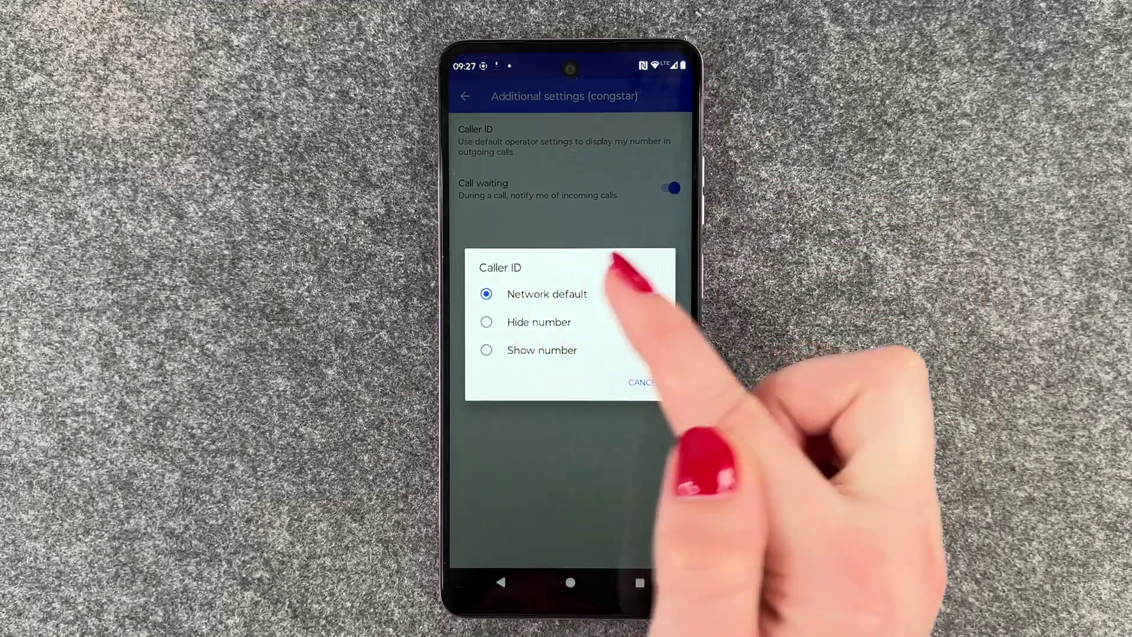
click(539, 322)
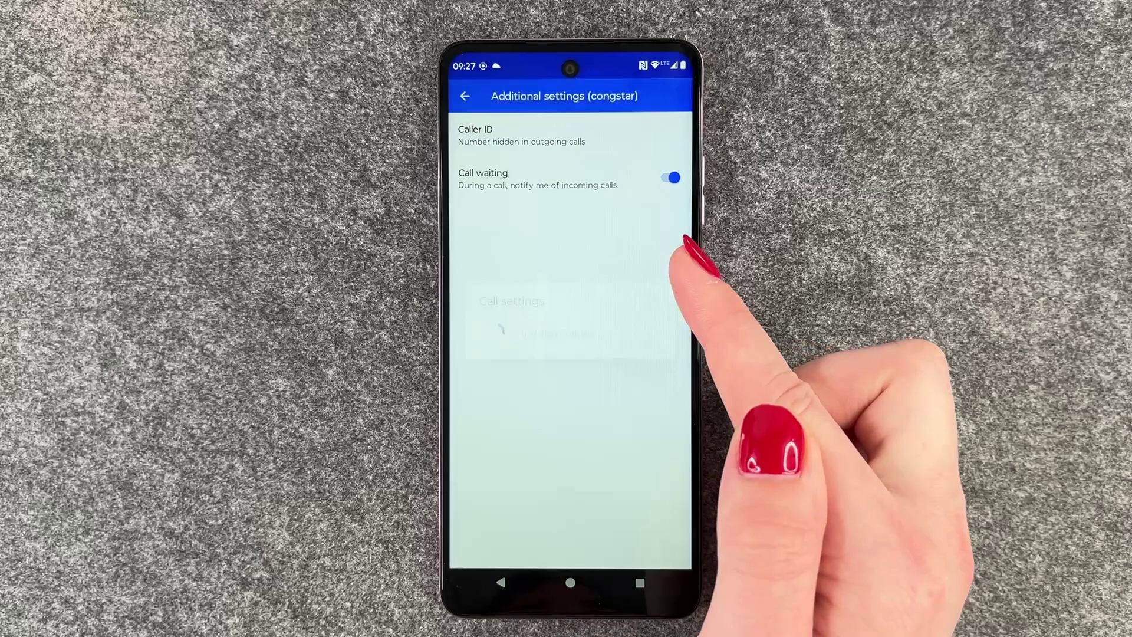